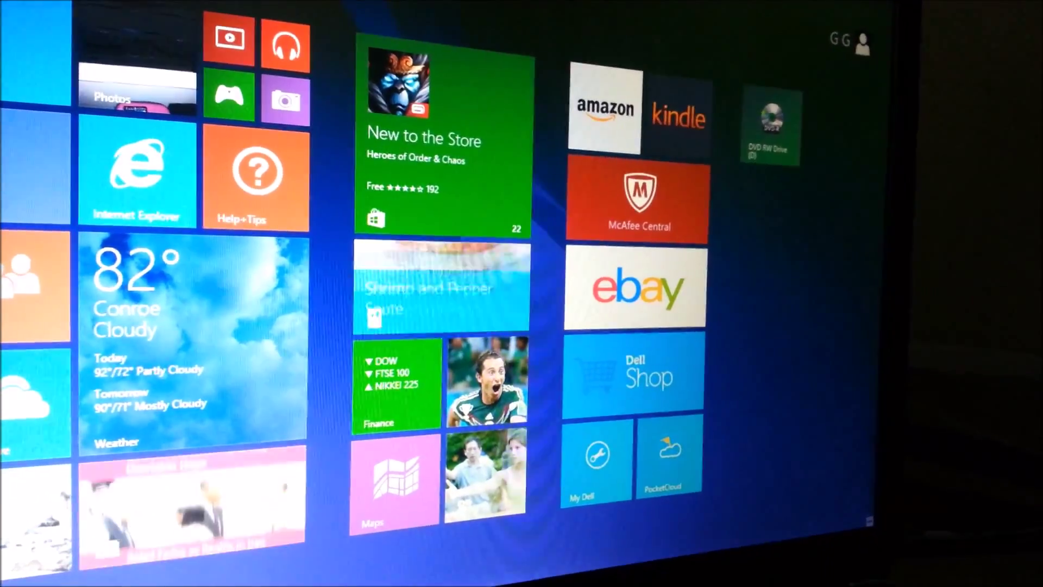
- Launch Mission Planner from the Windows 8 All Apps list
{"action": "key", "text": "ctrl+Tab"}
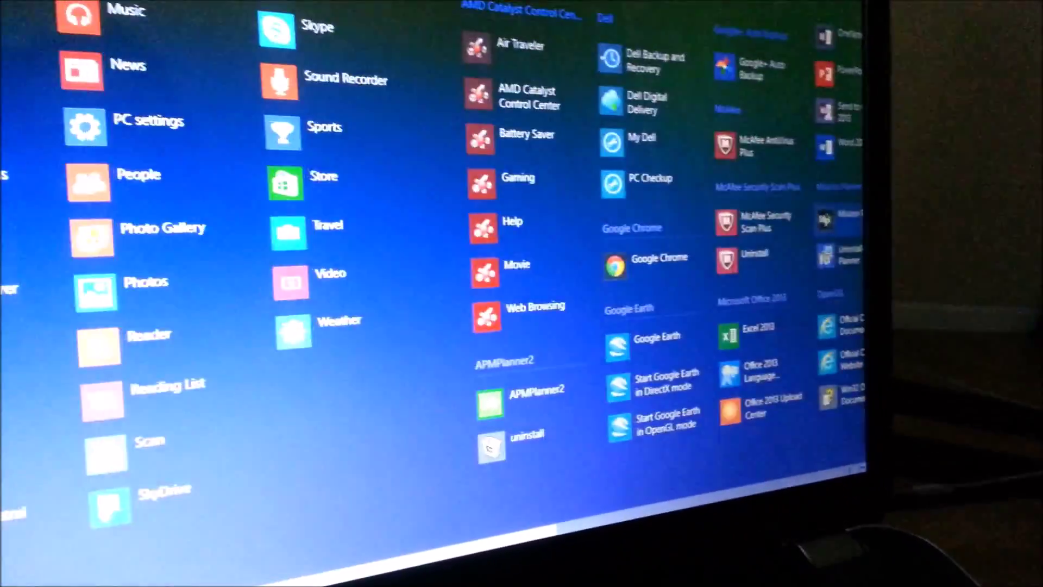
{"action": "scroll", "coordinate": [778, 200], "scroll_direction": "down", "scroll_amount": 3}
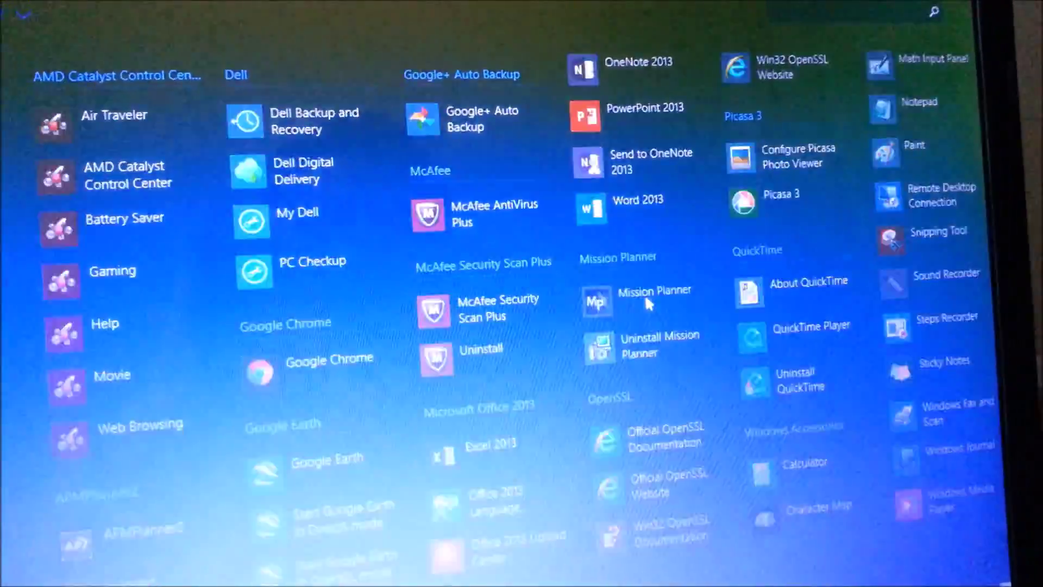
{"action": "left_click", "coordinate": [629, 324]}
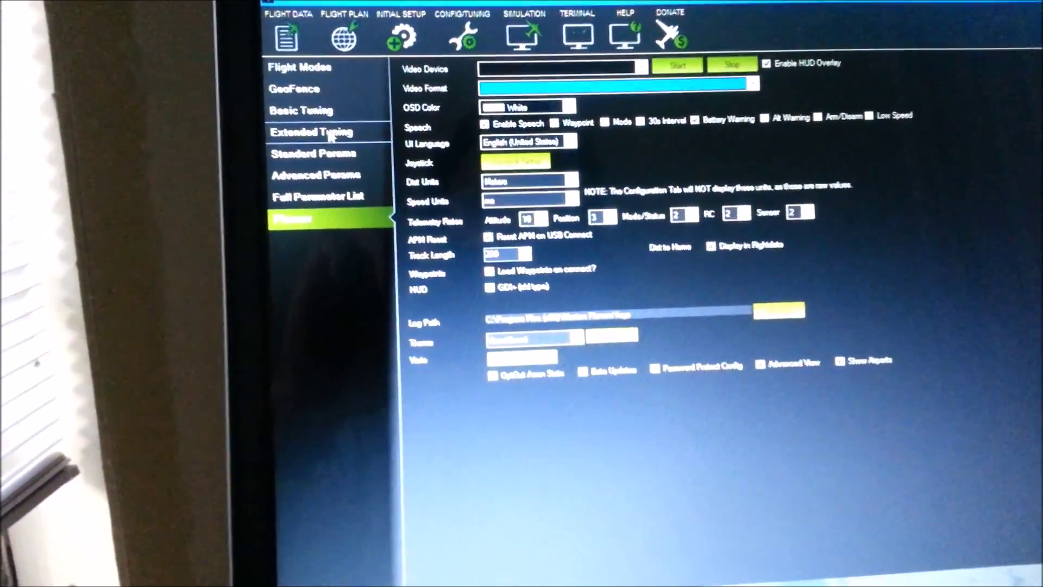
{"action": "left_click", "coordinate": [306, 134]}
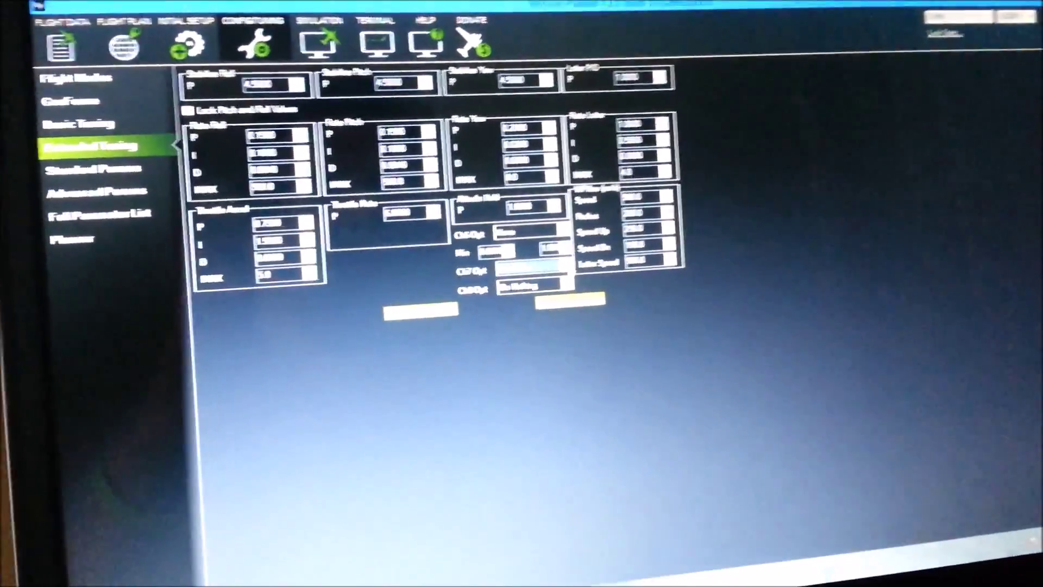
- Set the Ch7 Opt in Extended Tuning to AutoTune
{"action": "left_click", "coordinate": [588, 279]}
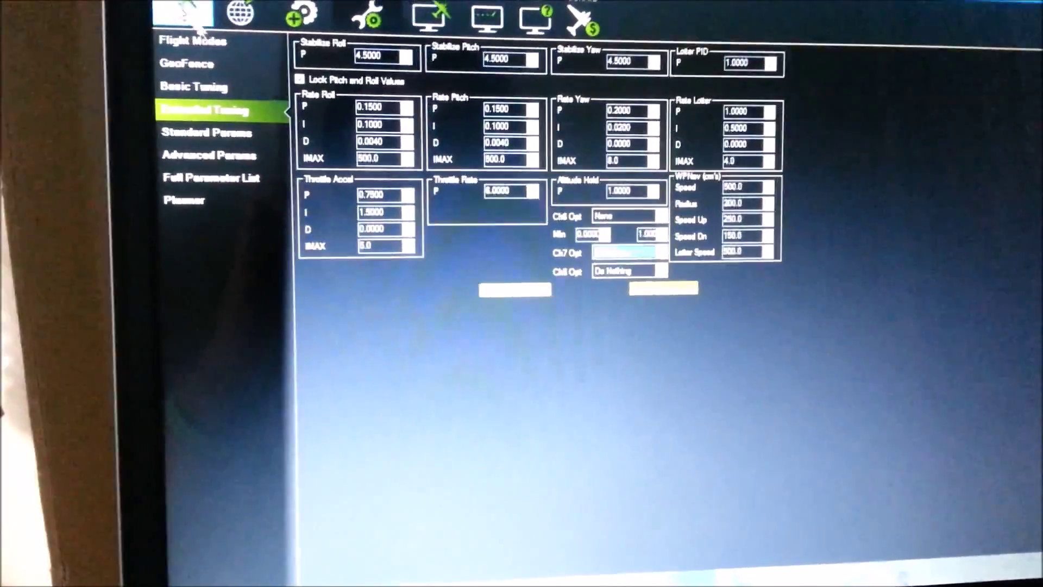
{"action": "left_click", "coordinate": [196, 23]}
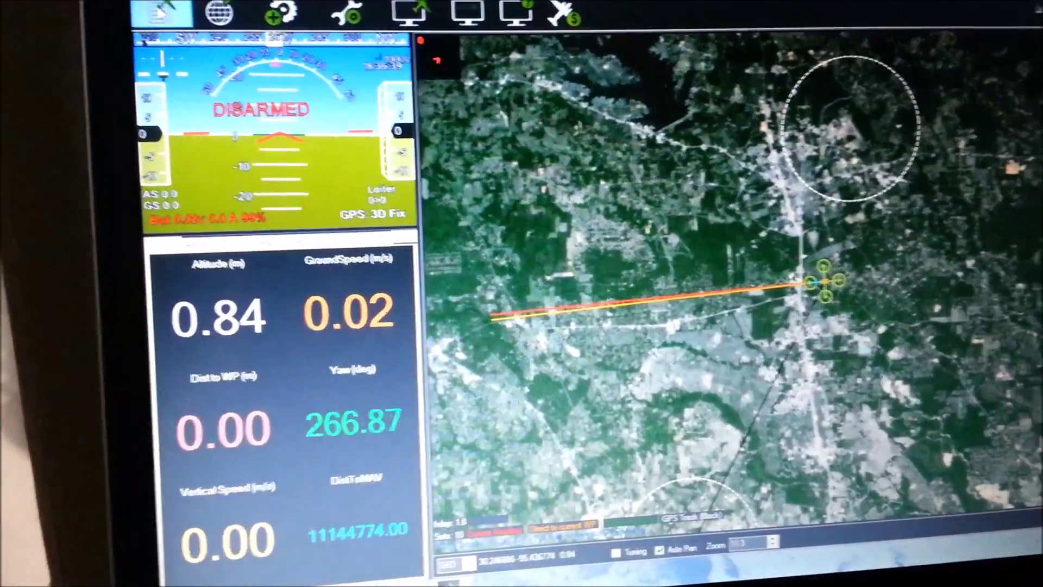